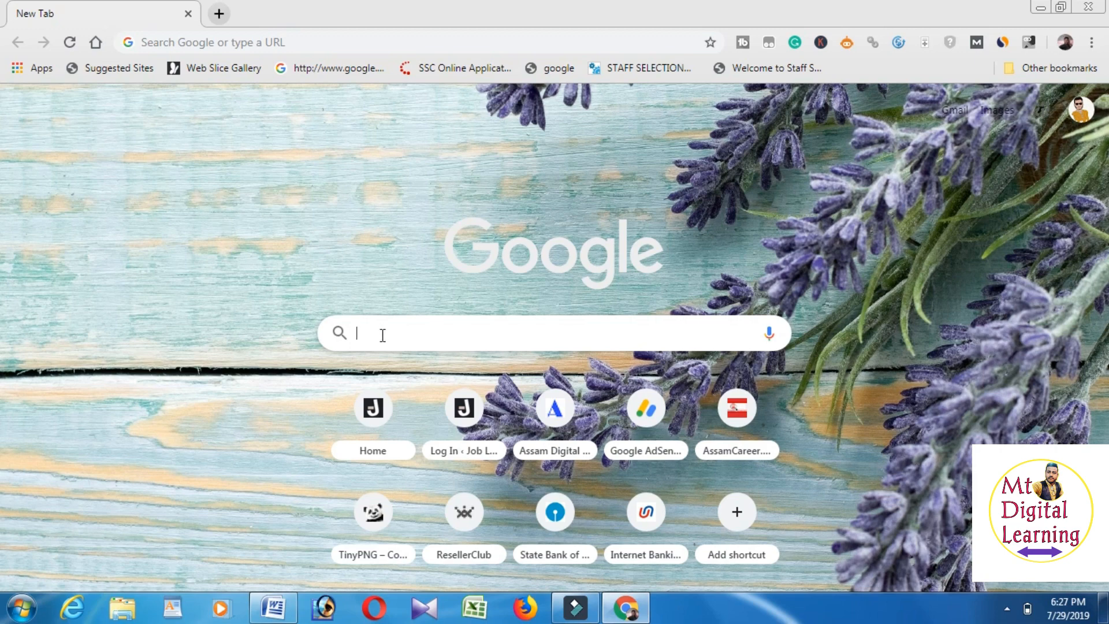
Open the blogger.com website
click(364, 331)
click(371, 333)
text(b)
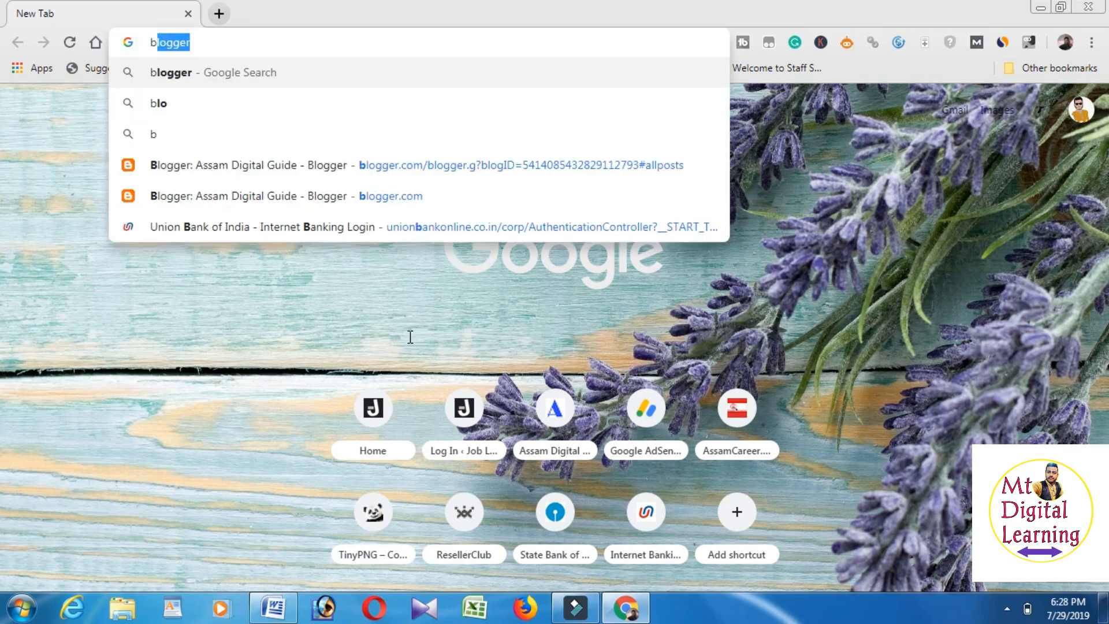
text(logger)
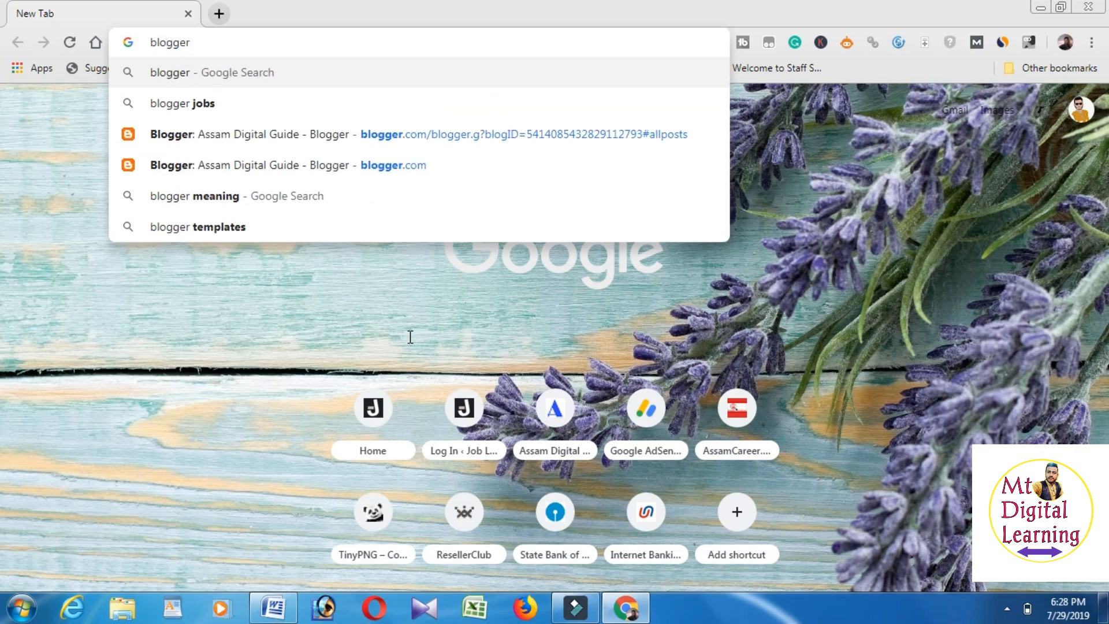
text(.)
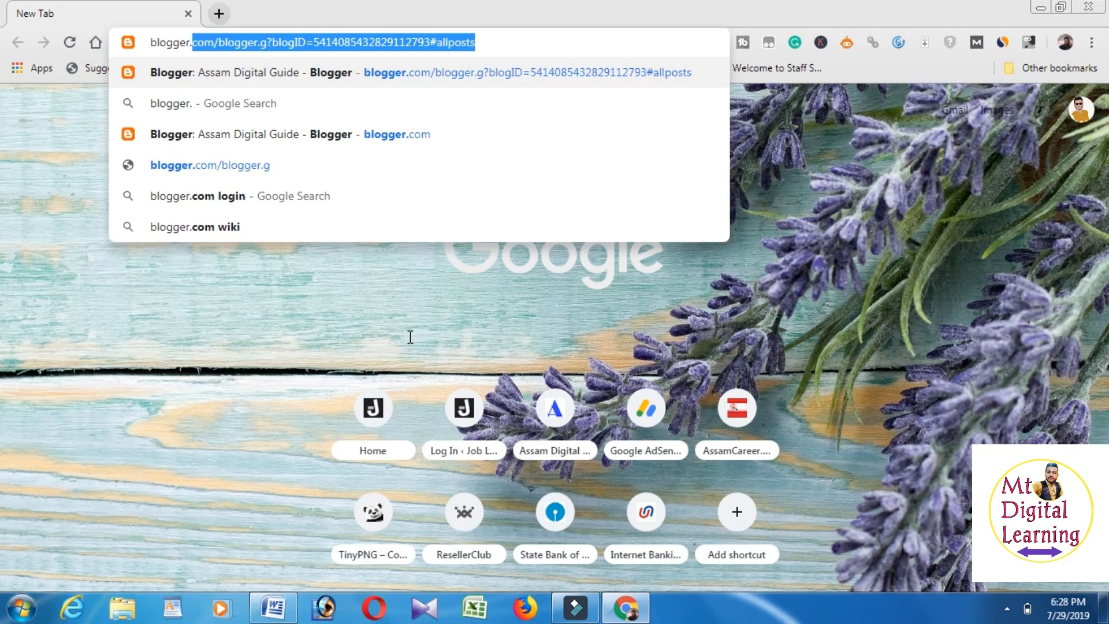
text(com)
key(Return)
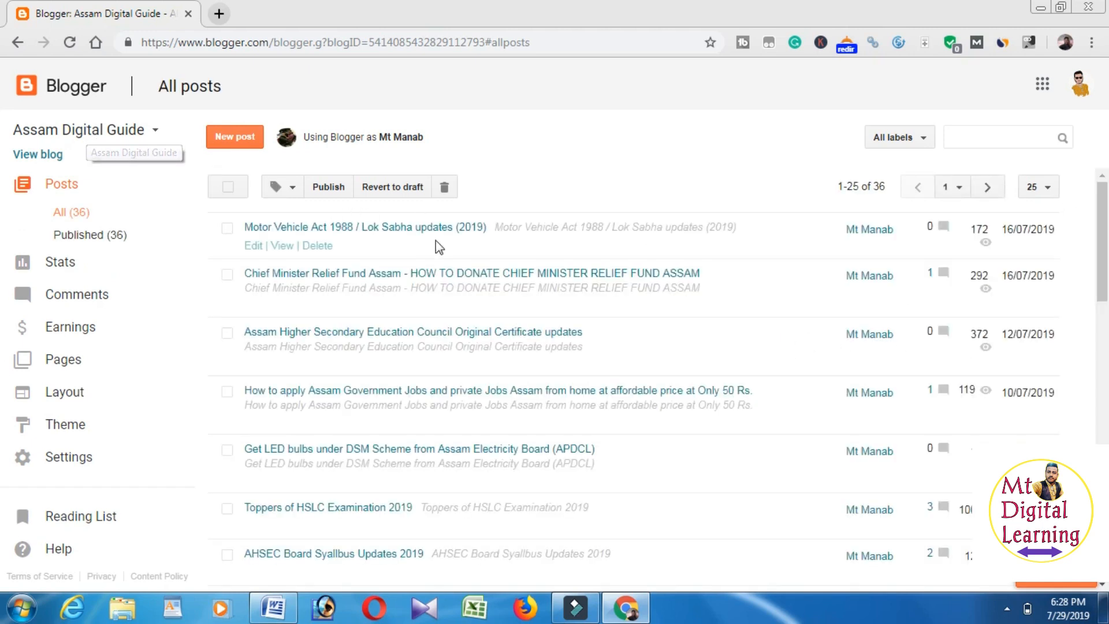
Start creating a new blog from the list of existing blogs
drag(1107, 246, 1107, 193)
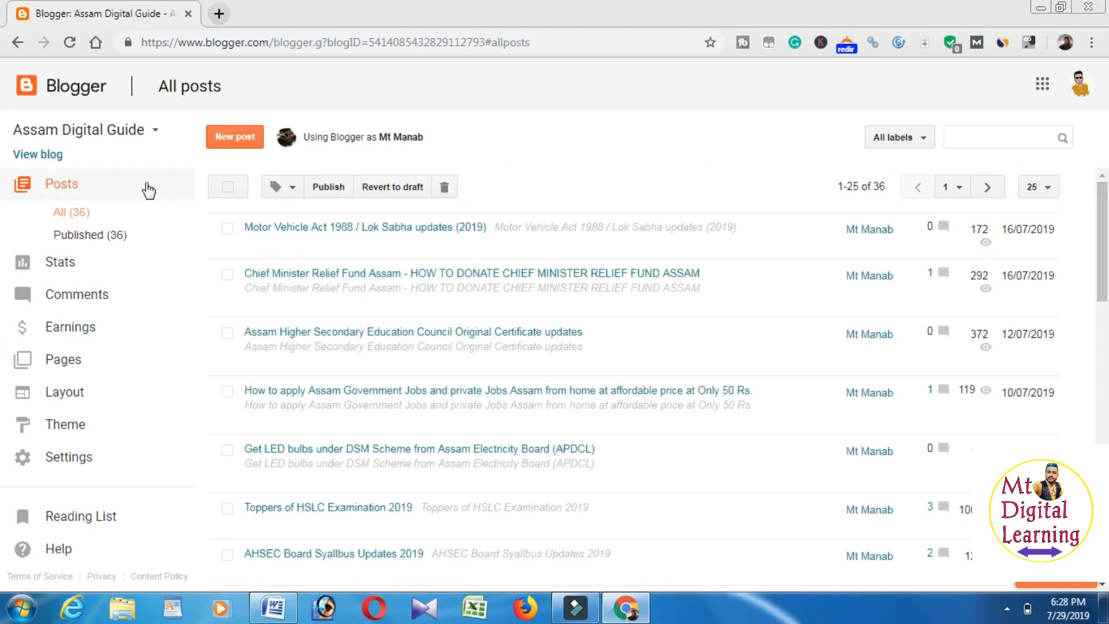
click(143, 129)
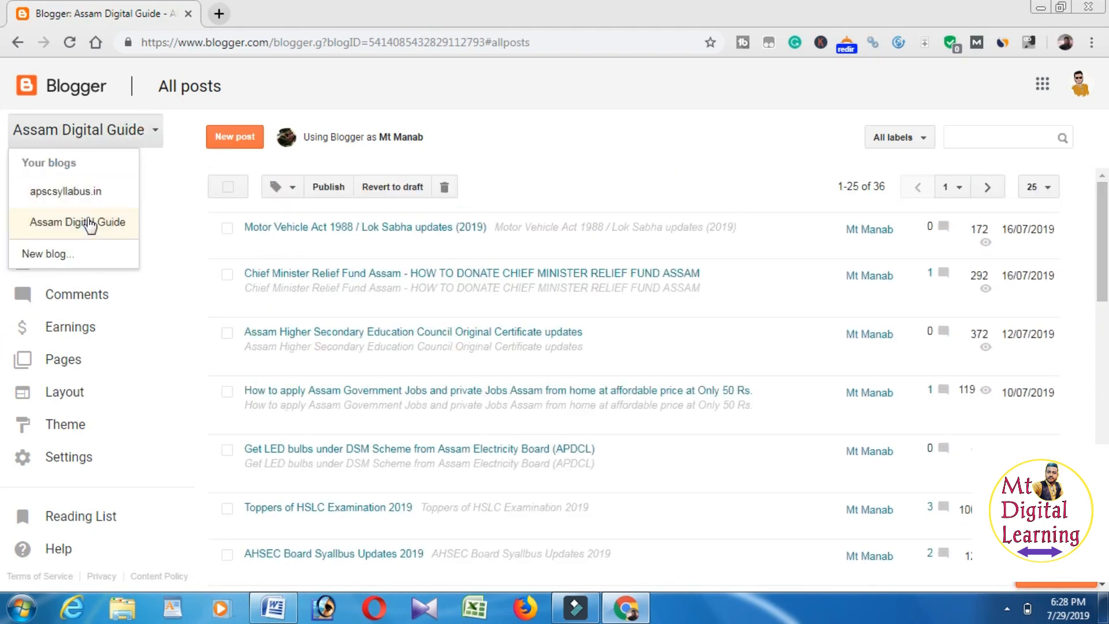
click(74, 257)
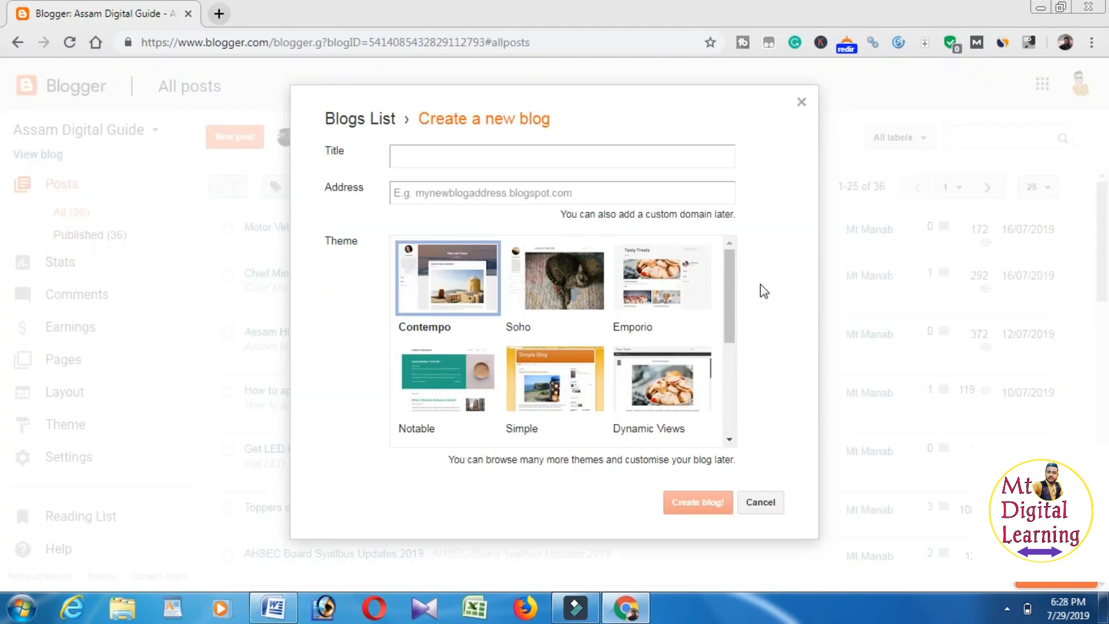
drag(734, 286, 730, 394)
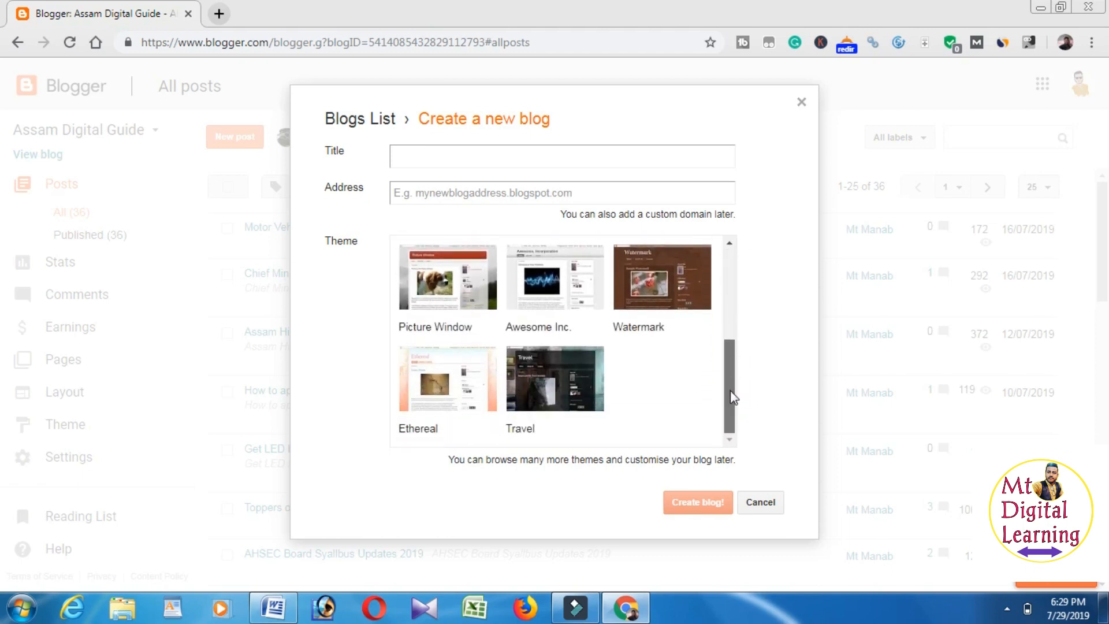
click(423, 156)
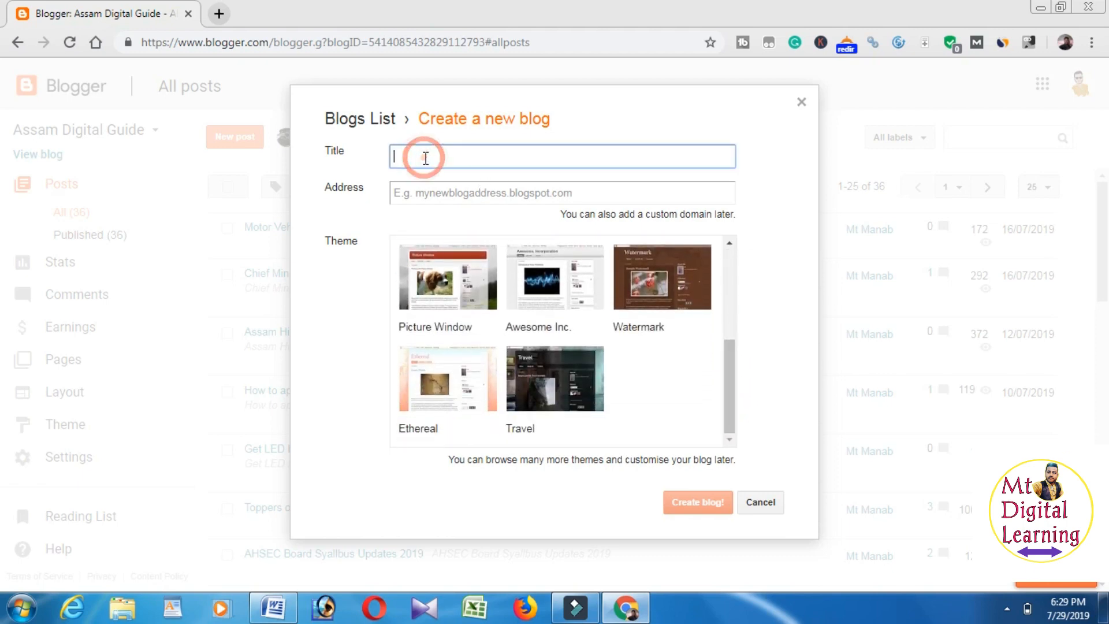
click(425, 191)
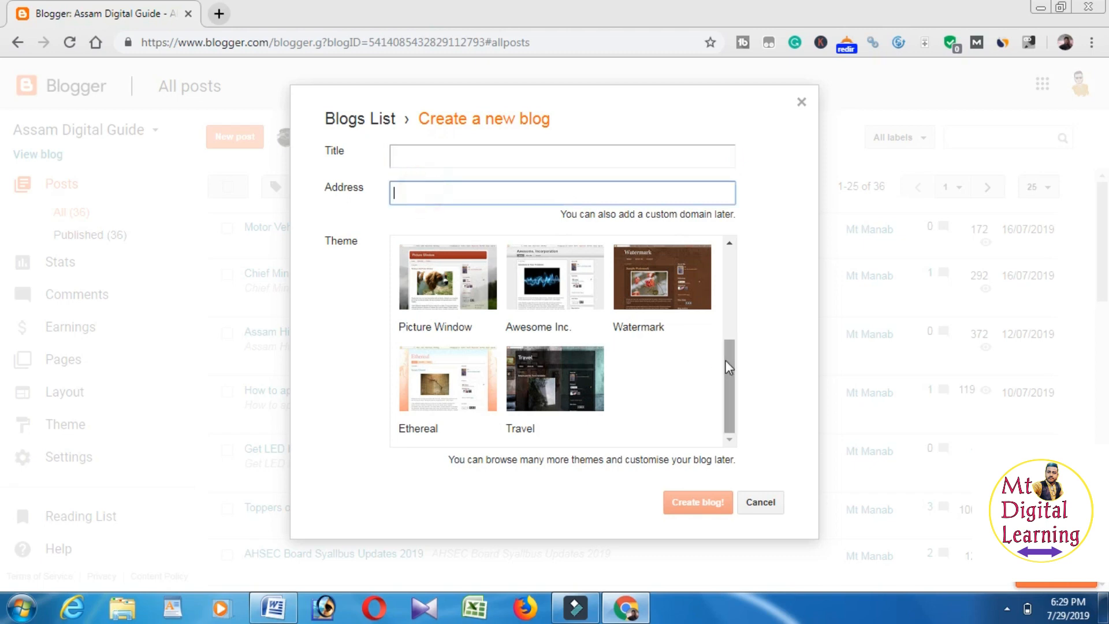
drag(729, 373, 735, 409)
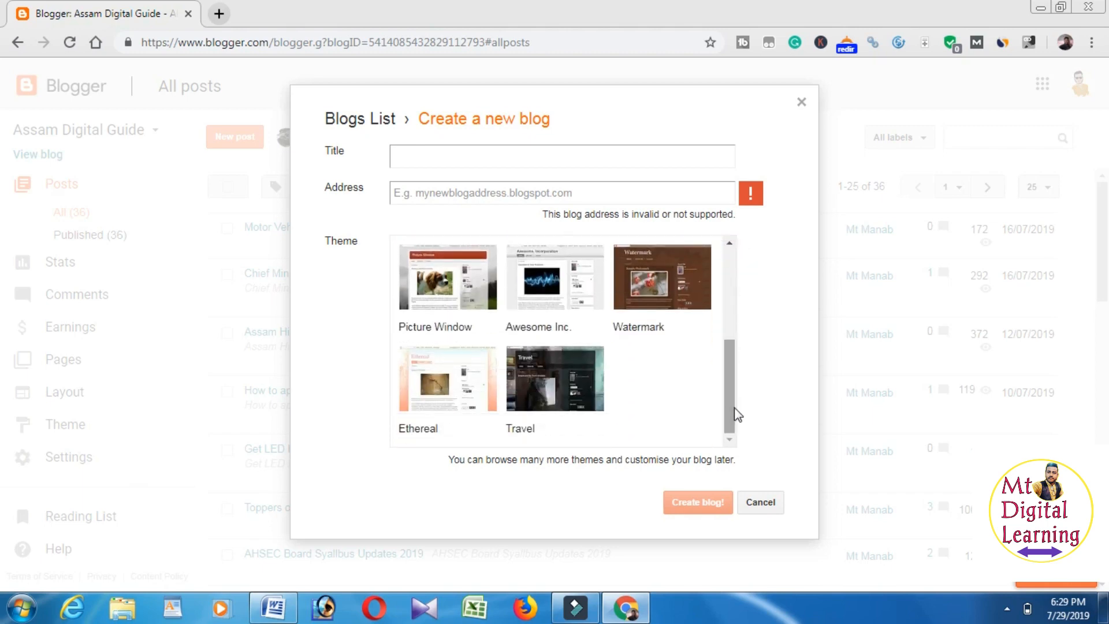
drag(727, 408, 723, 307)
Title the new blog Xyzblog.com
click(412, 159)
text(Xyz)
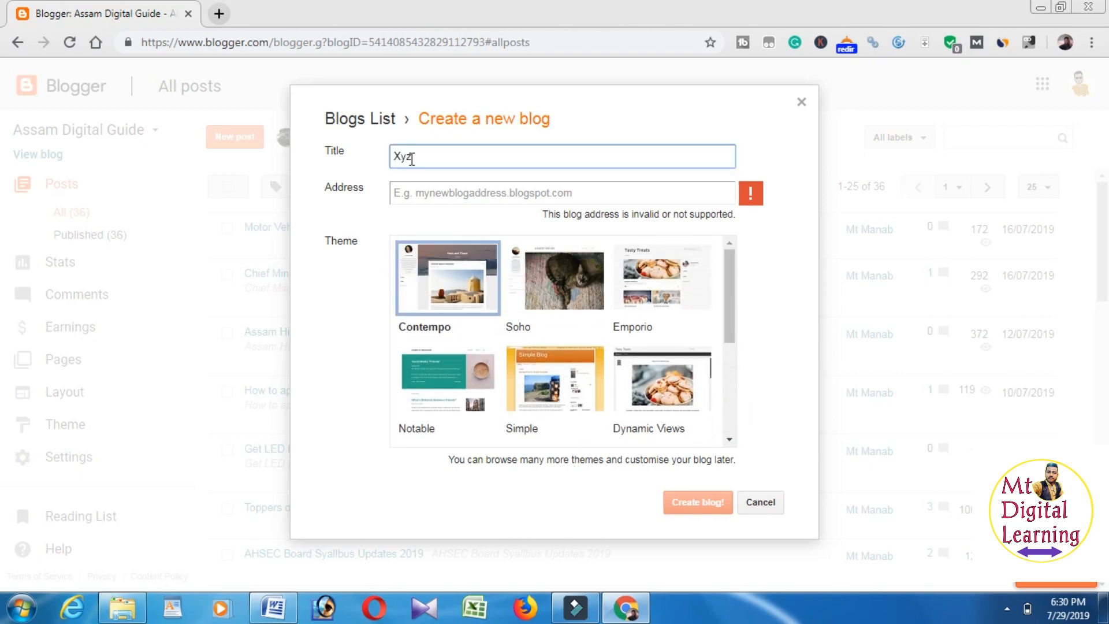
text(blog.com)
Enter xyz for the new blog's address and accept the suggested xyz.blogspot.com
click(425, 193)
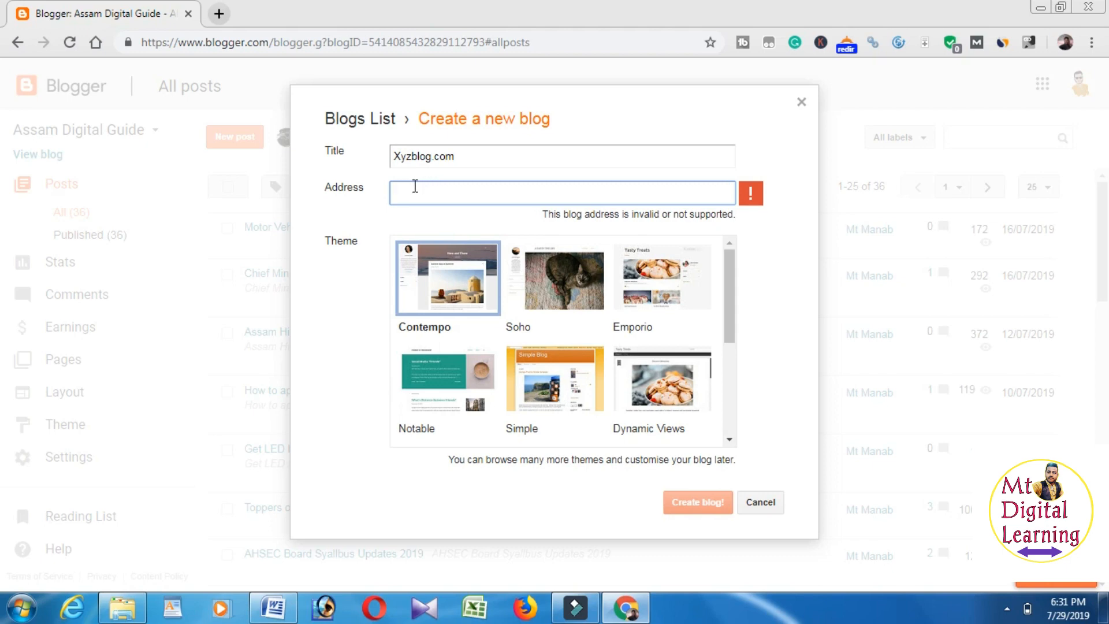
drag(727, 303, 735, 252)
drag(728, 290, 729, 266)
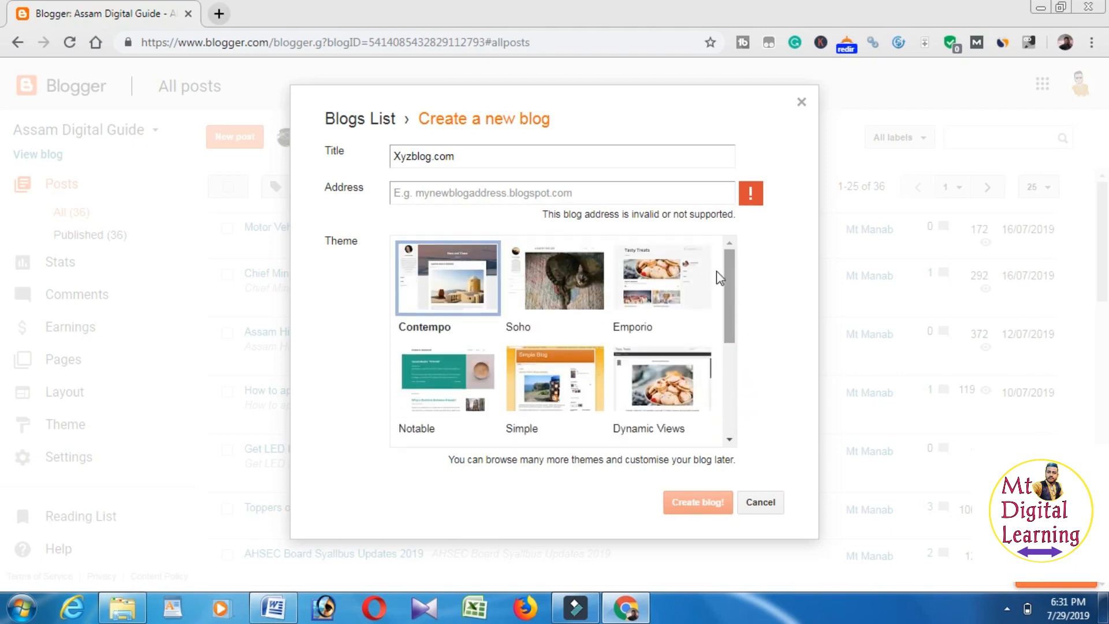
click(414, 191)
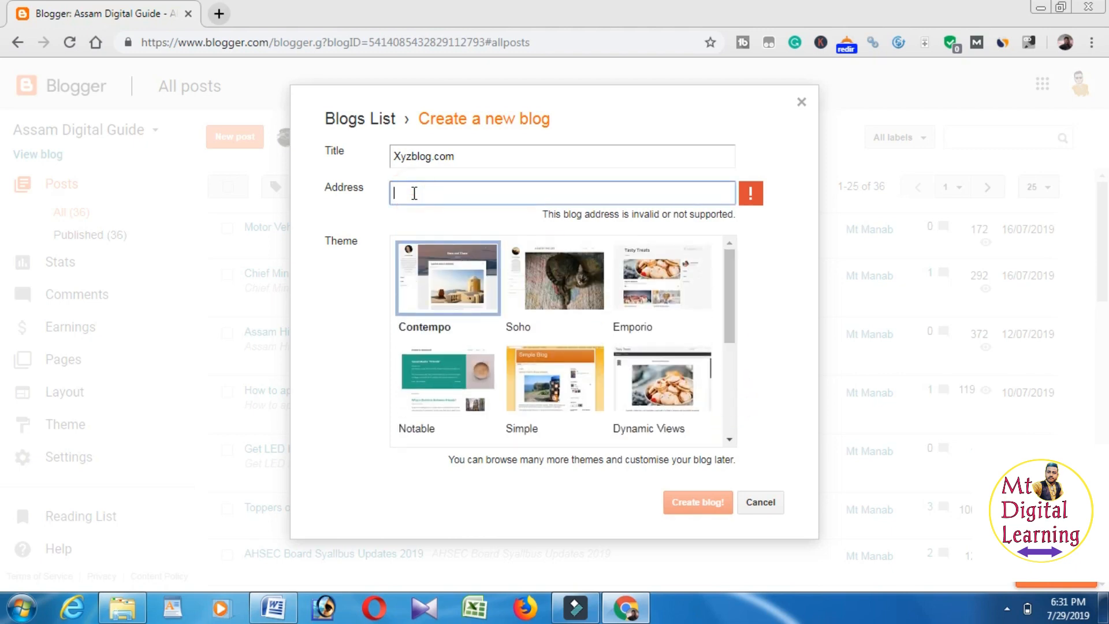
text(xyz)
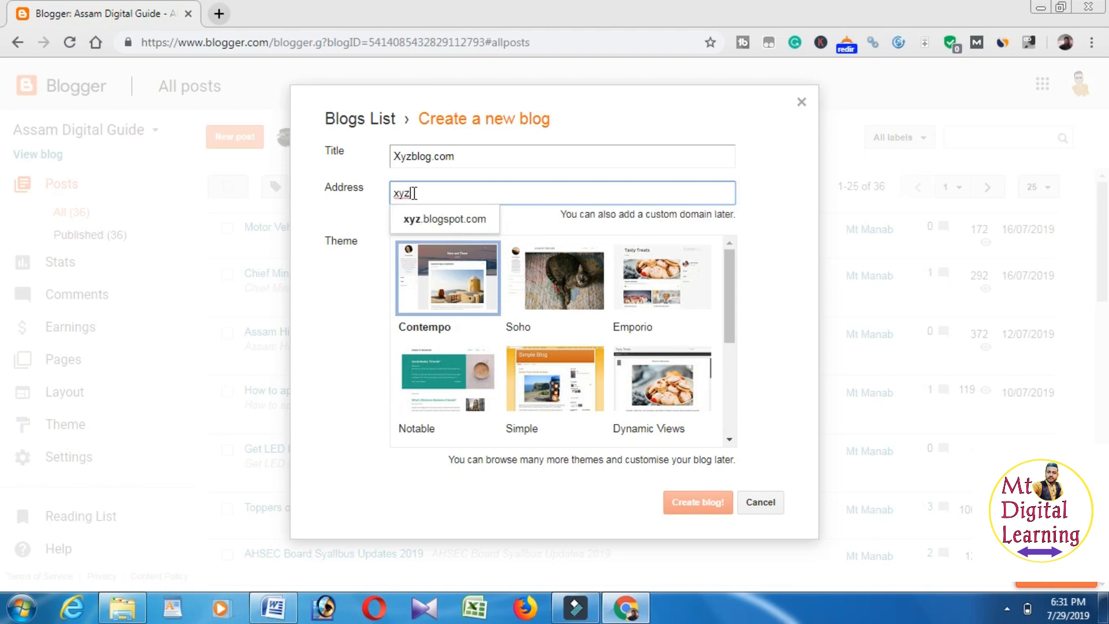
key(Down)
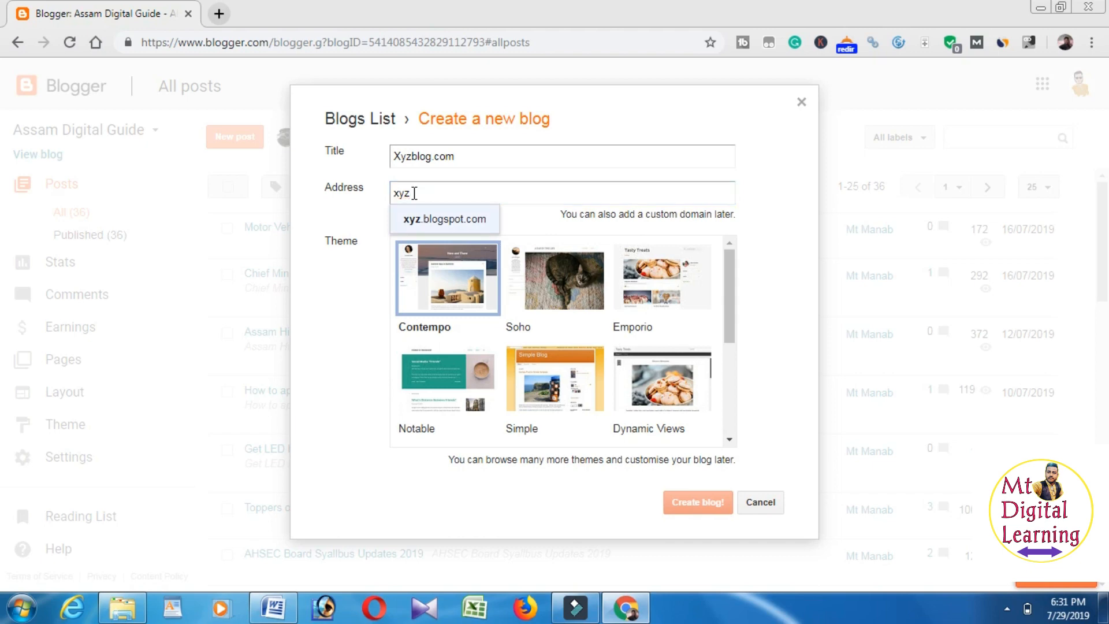
key(Return)
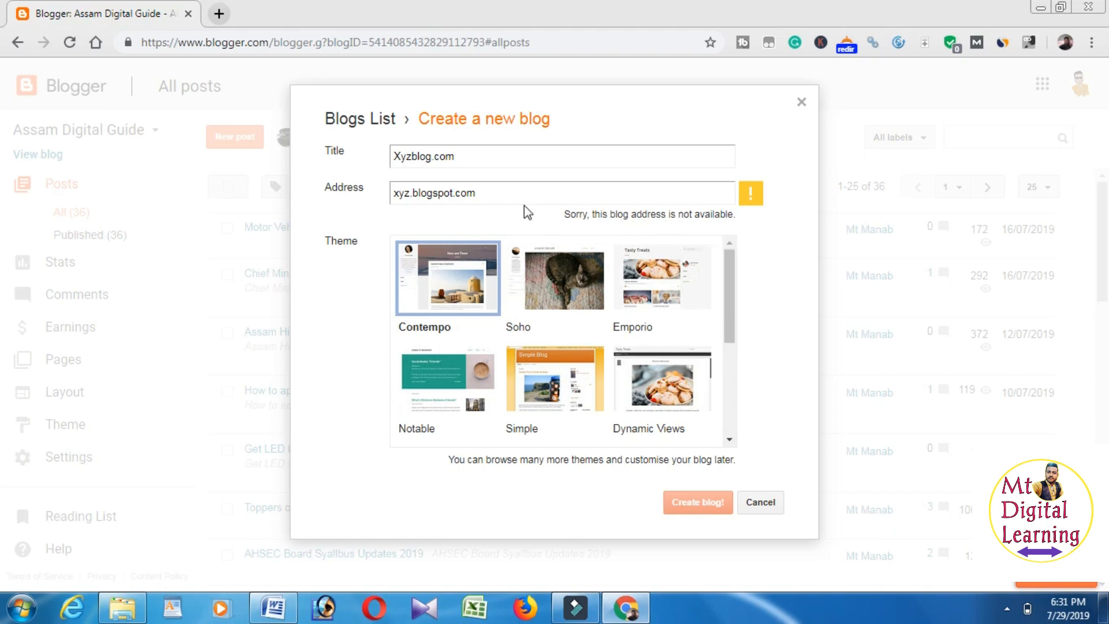
Try xyz123.blogspot.com as the new blog's address
click(409, 196)
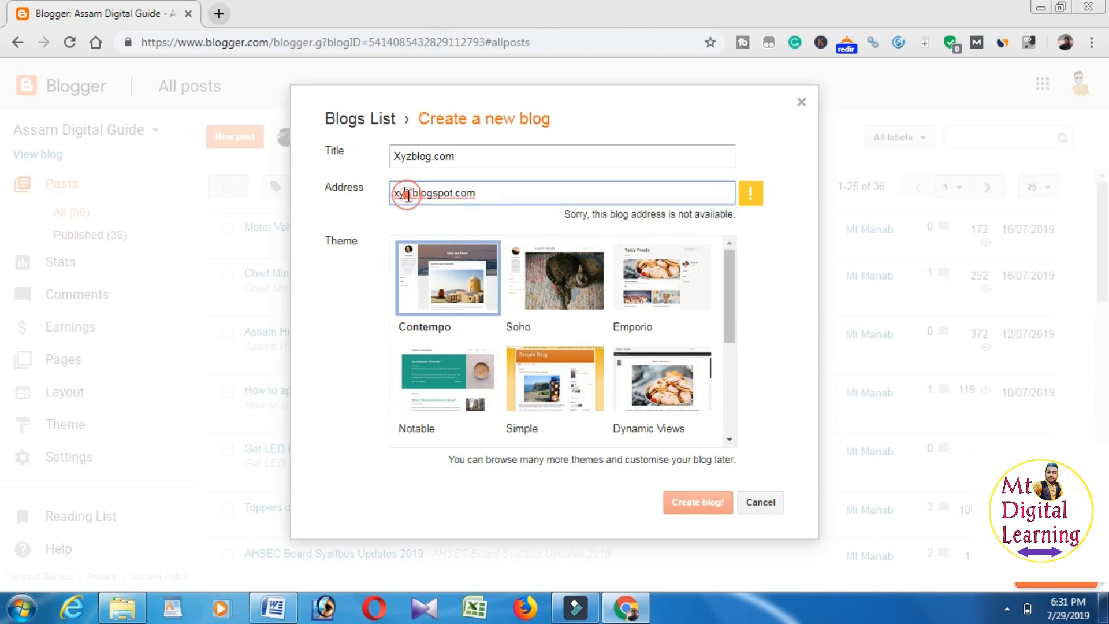
click(408, 194)
click(409, 194)
text(1)
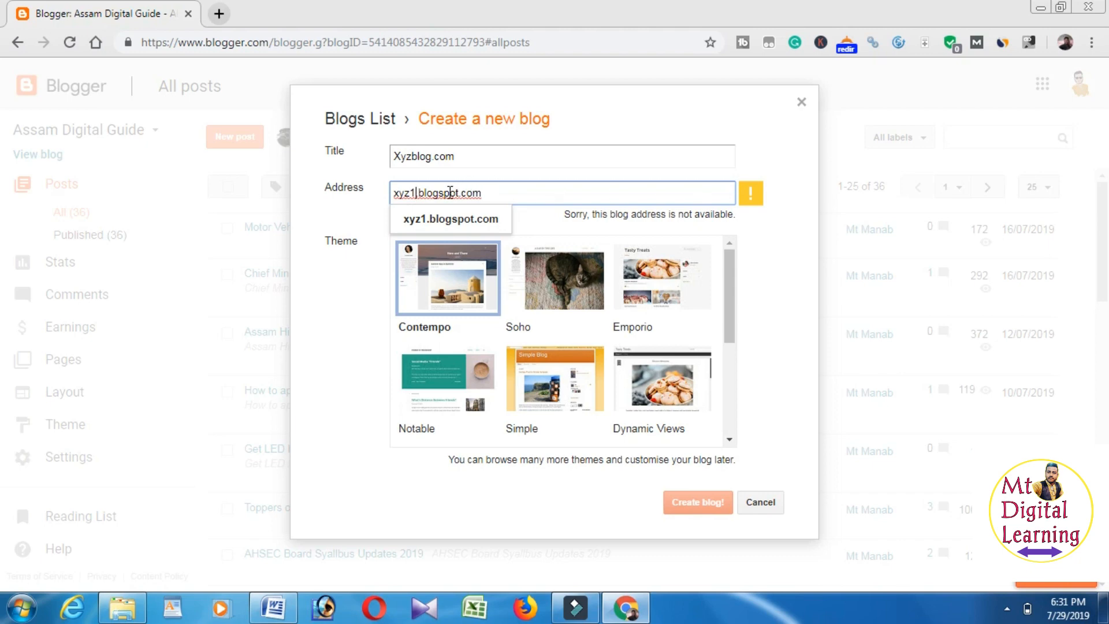
text(23)
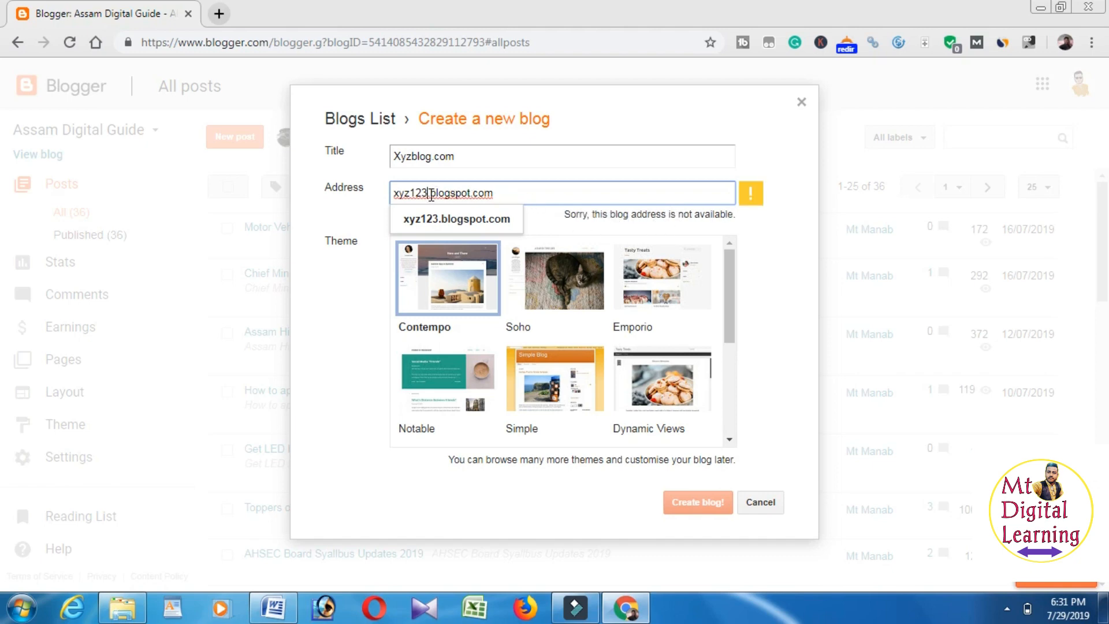
Replace the name before .blogspot.com so the blog's address is xyzblogme.blogspot.com
key(BackSpace)
key(BackSpace)
key(BackSpace)
key(BackSpace)
key(BackSpace)
key(BackSpace)
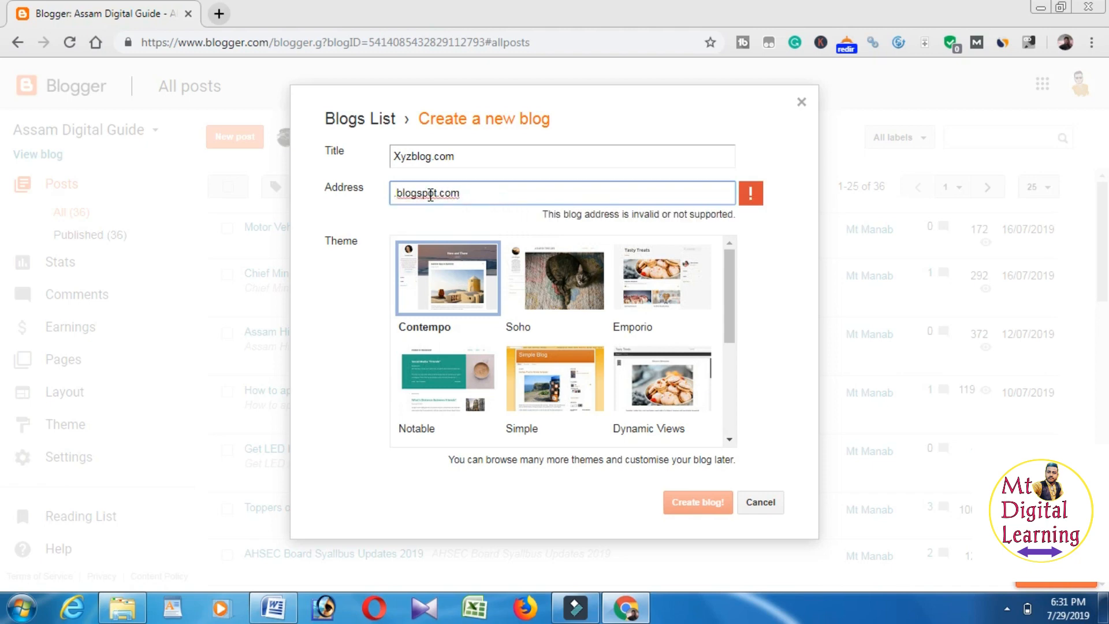
text(xyzblo)
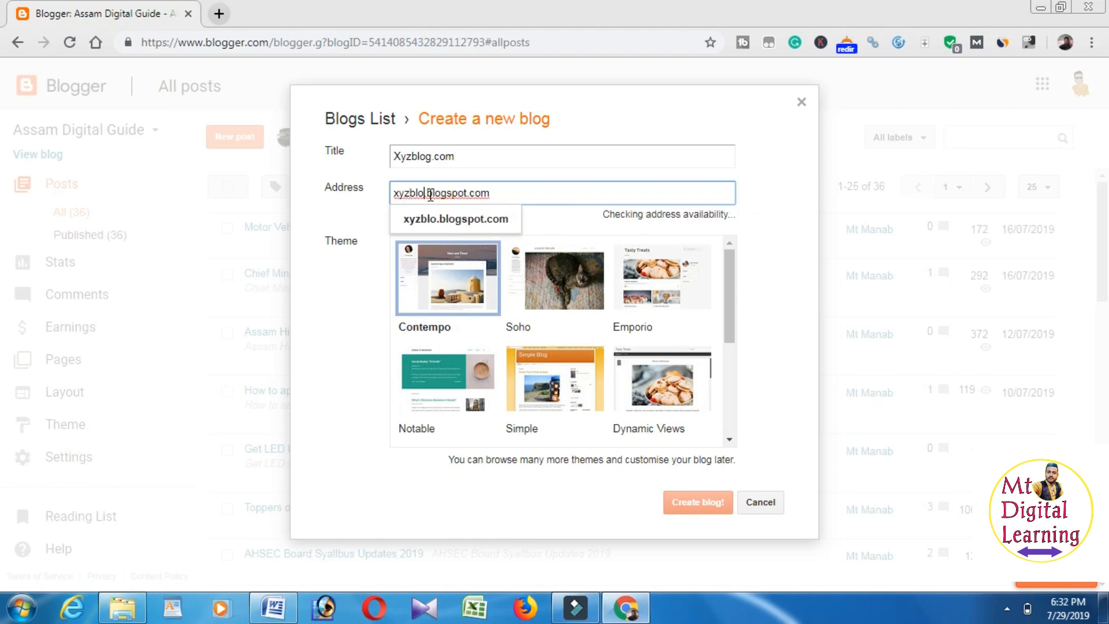
text(gme)
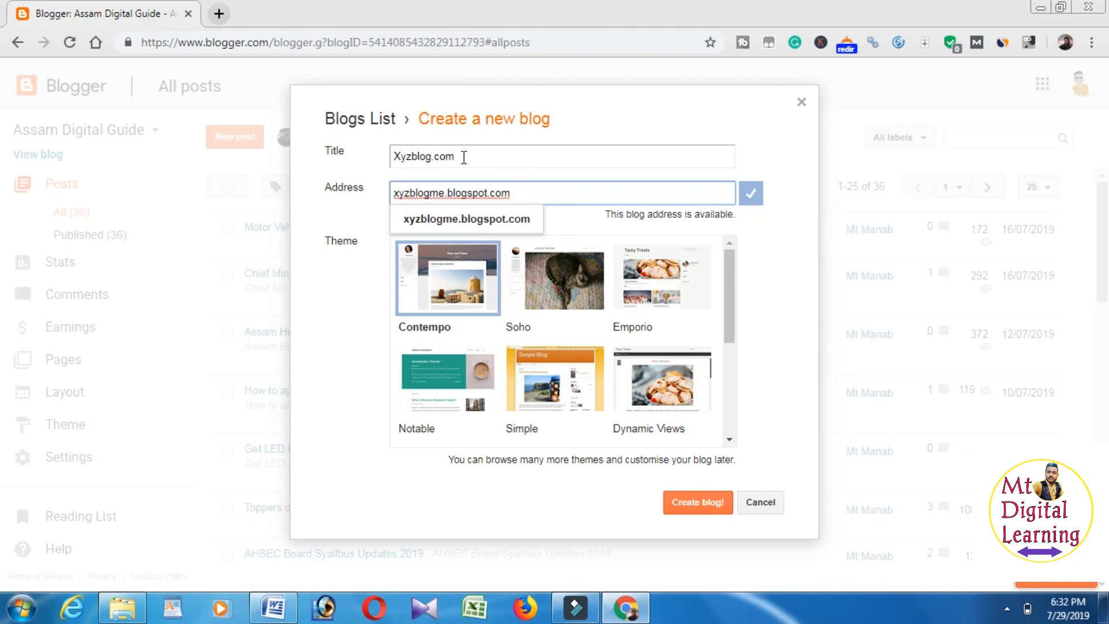
click(452, 197)
click(754, 251)
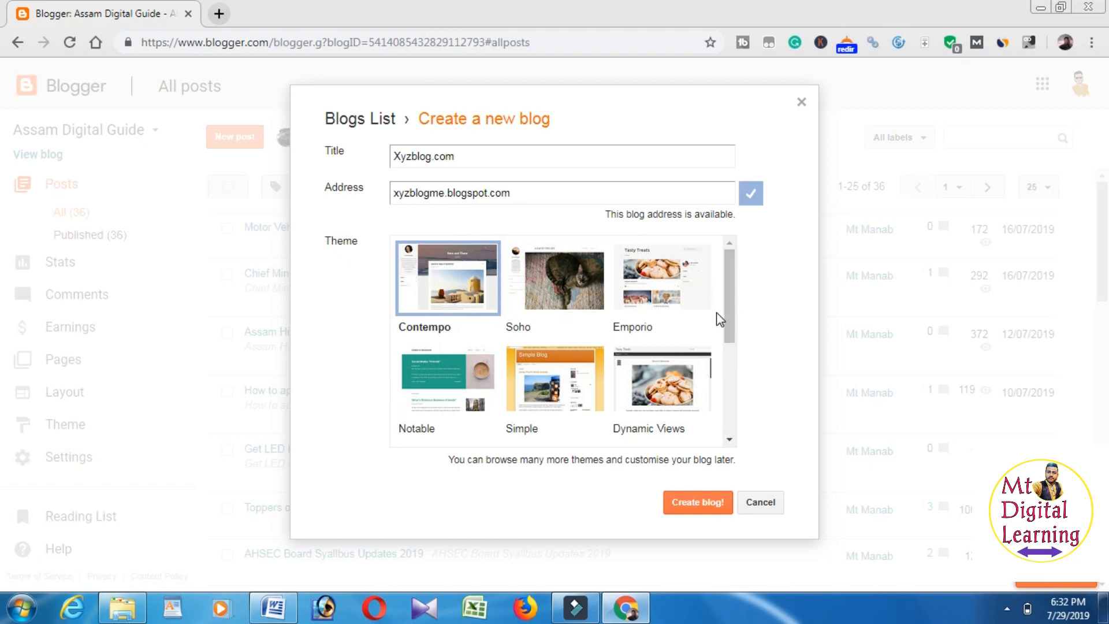
Choose the Emporio theme and create the blog, declining the offer to find a domain name
drag(734, 312, 730, 390)
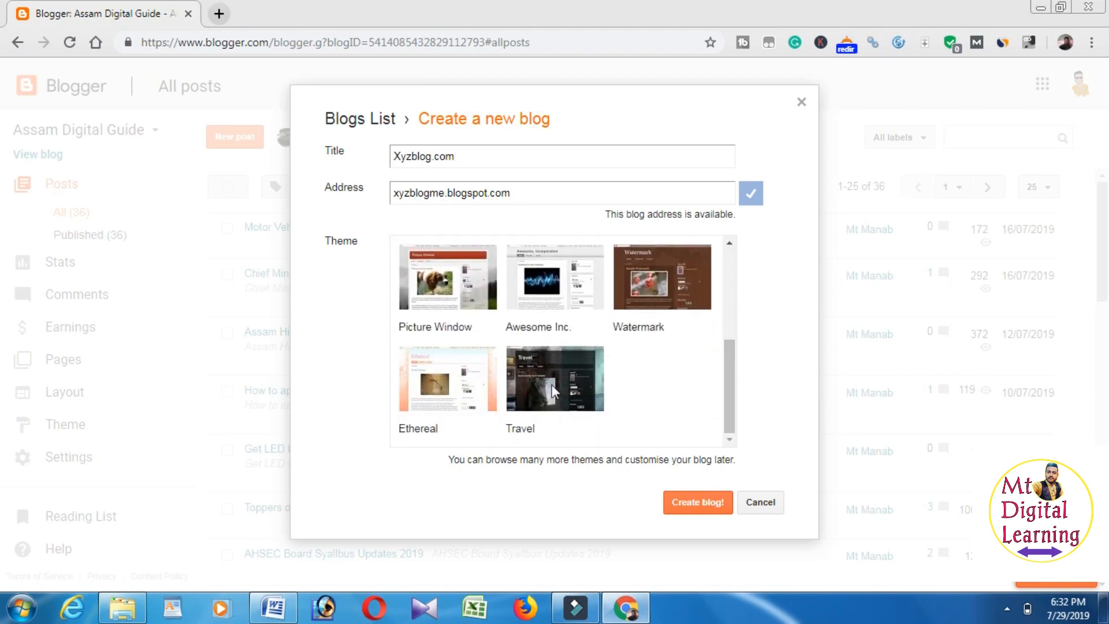
drag(731, 416, 726, 297)
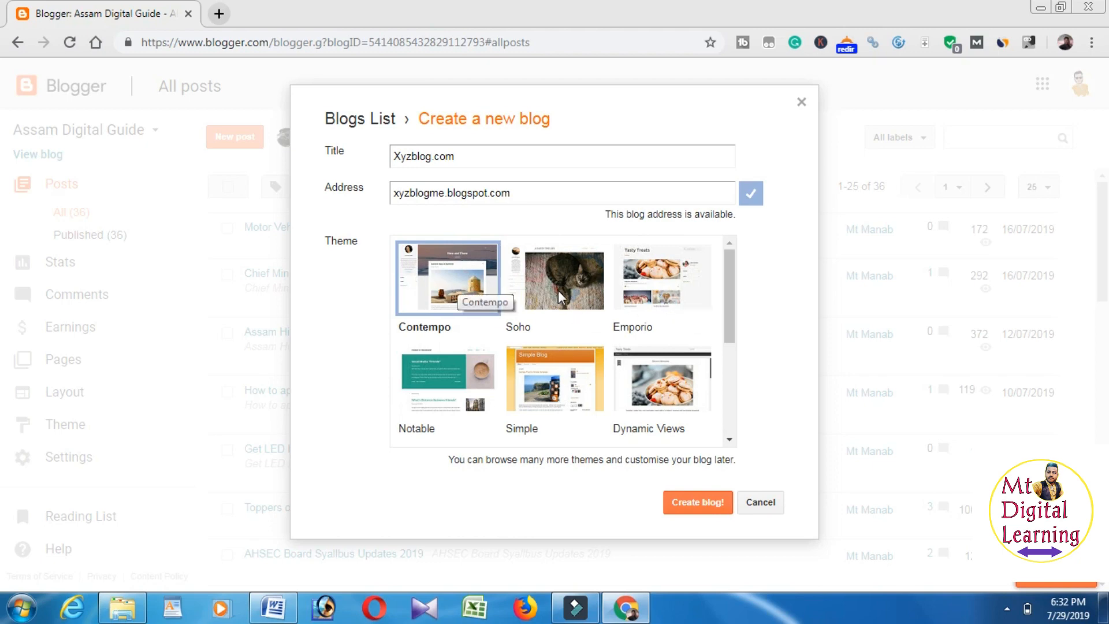
click(653, 285)
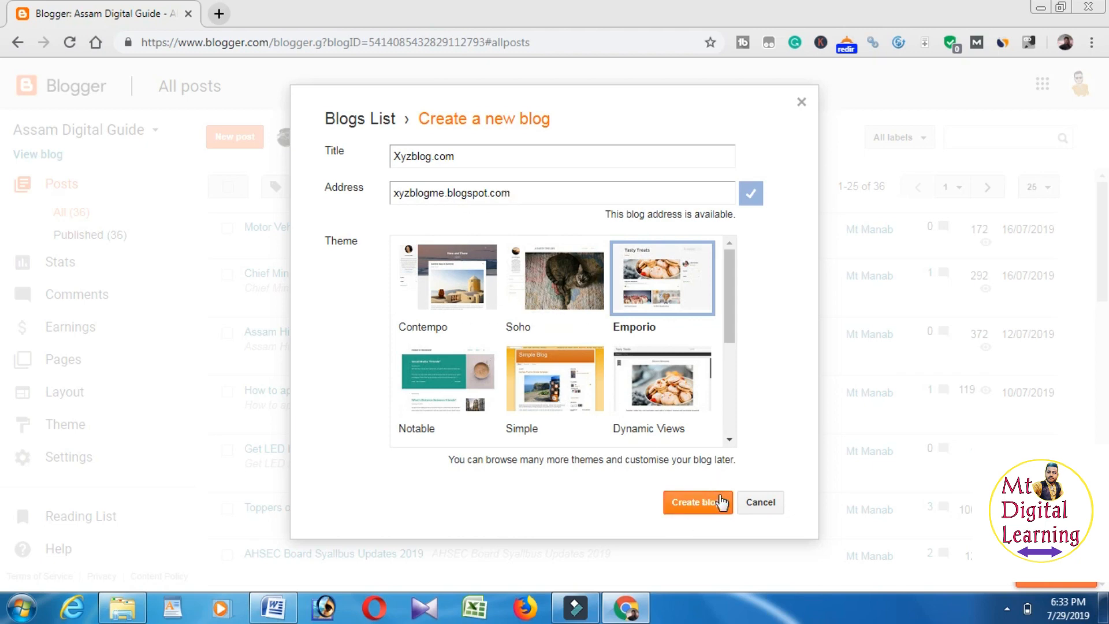
click(681, 502)
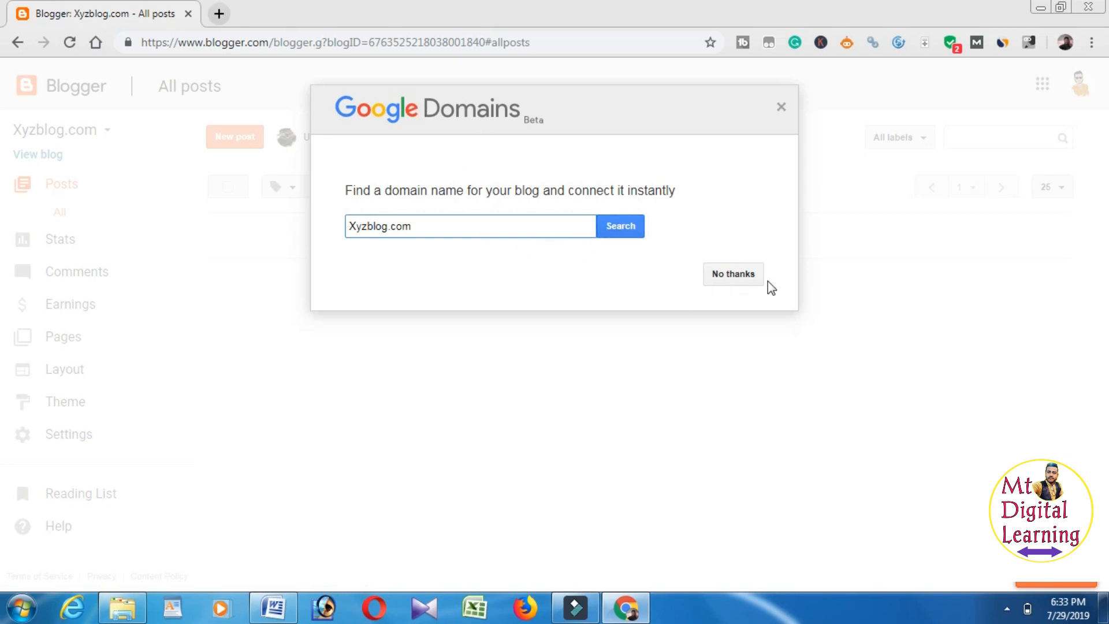
click(736, 280)
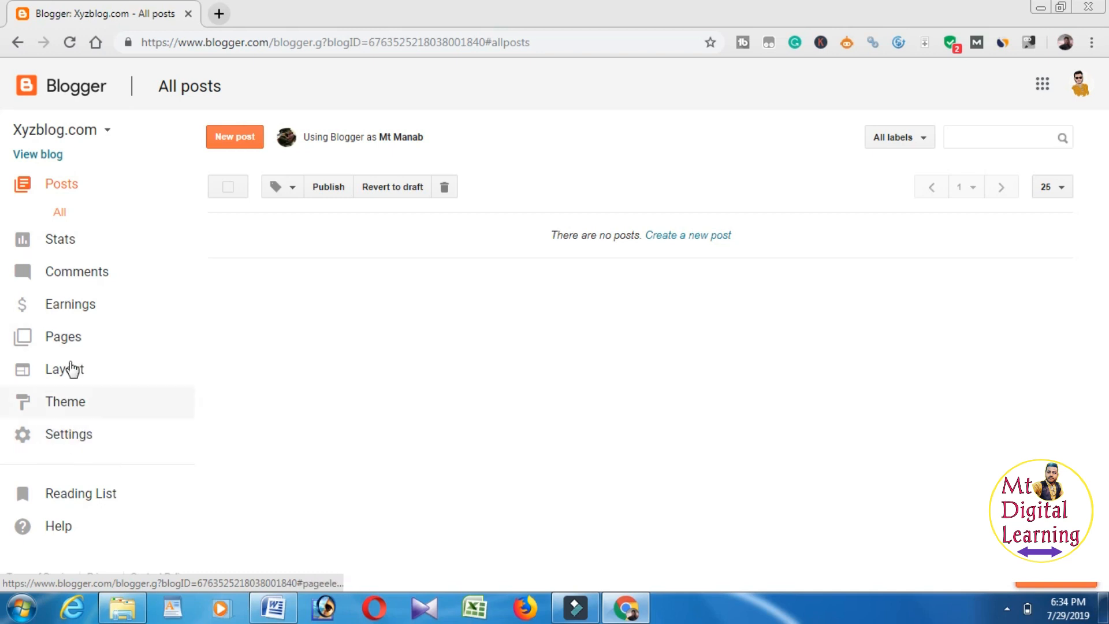
Start a new post titled "hfejfnfjfovcnvcjk" with the body text "jnbfhnkcnvcj"
click(229, 140)
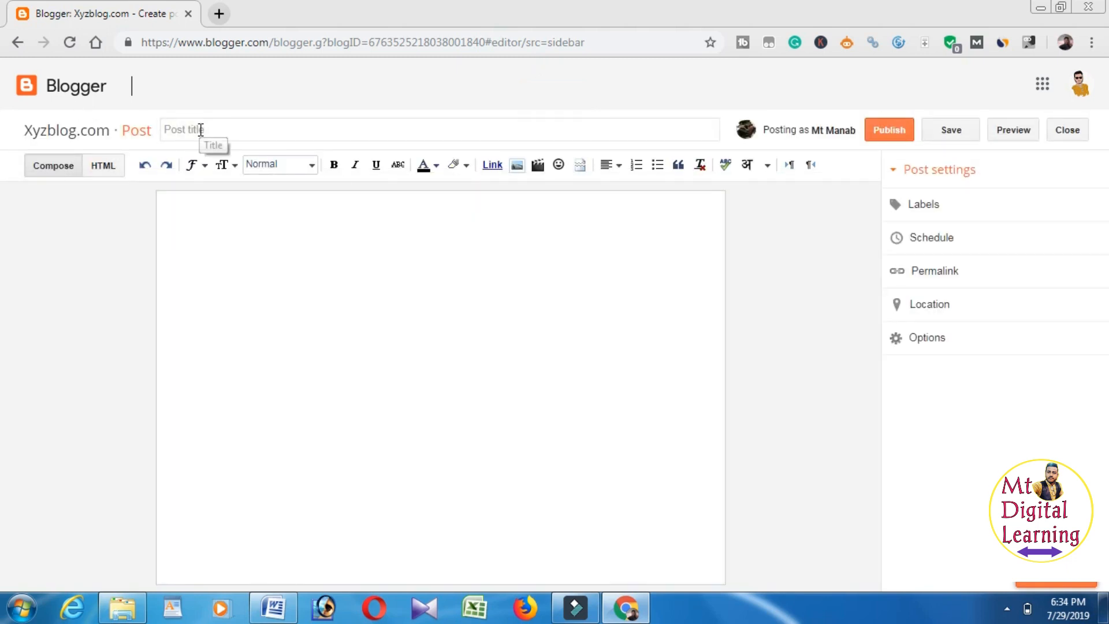
click(199, 129)
text(hfejfnfjfovcnvcjk)
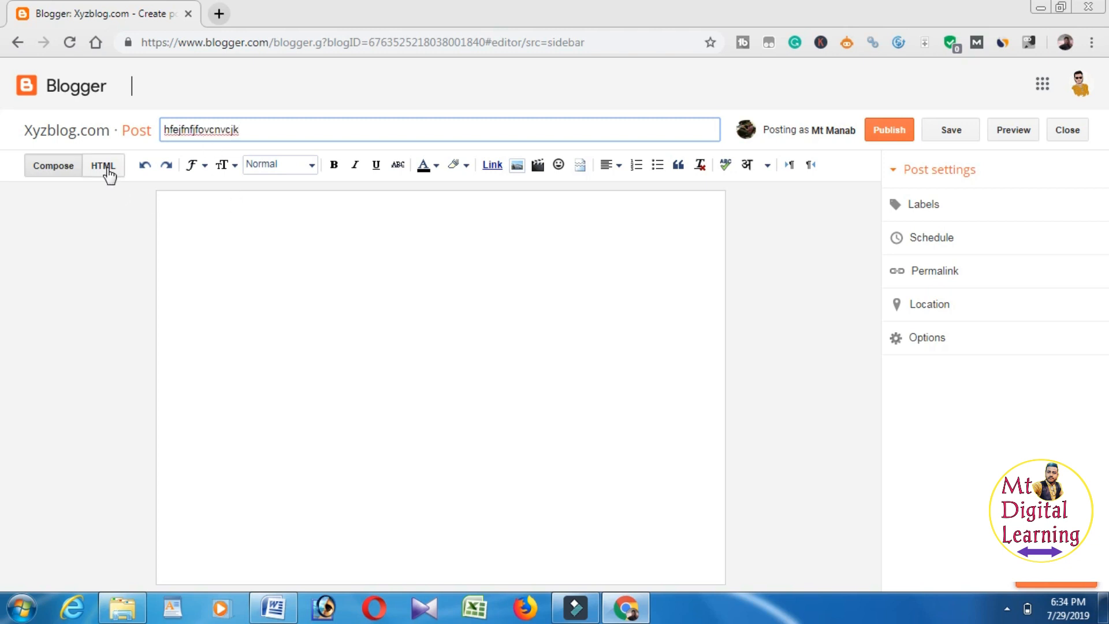
click(253, 317)
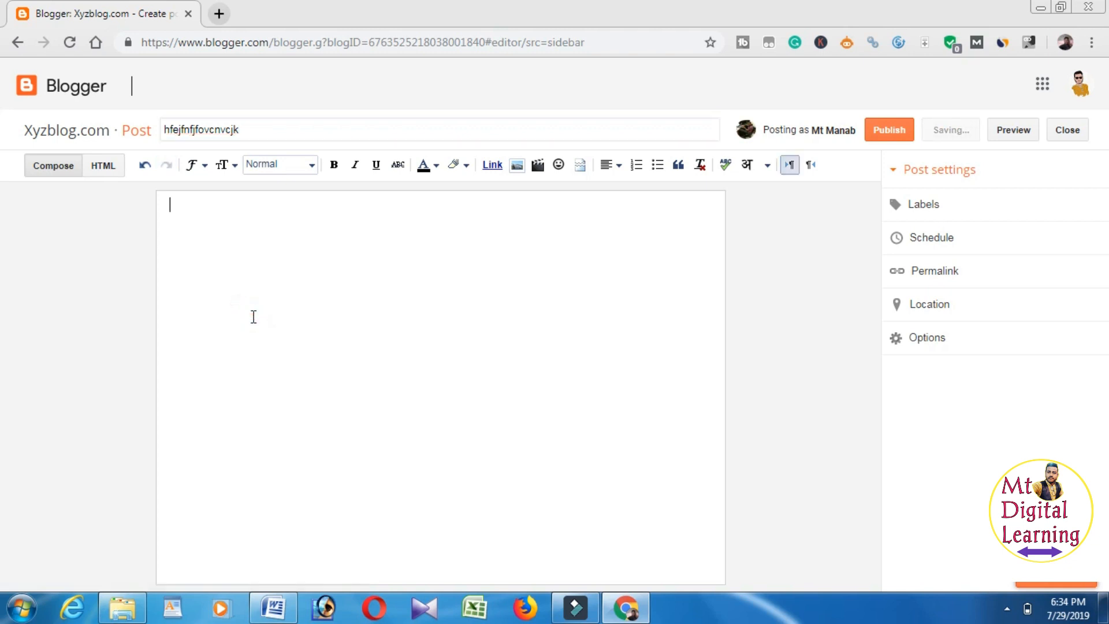
text(jnbfhnkcnvcj)
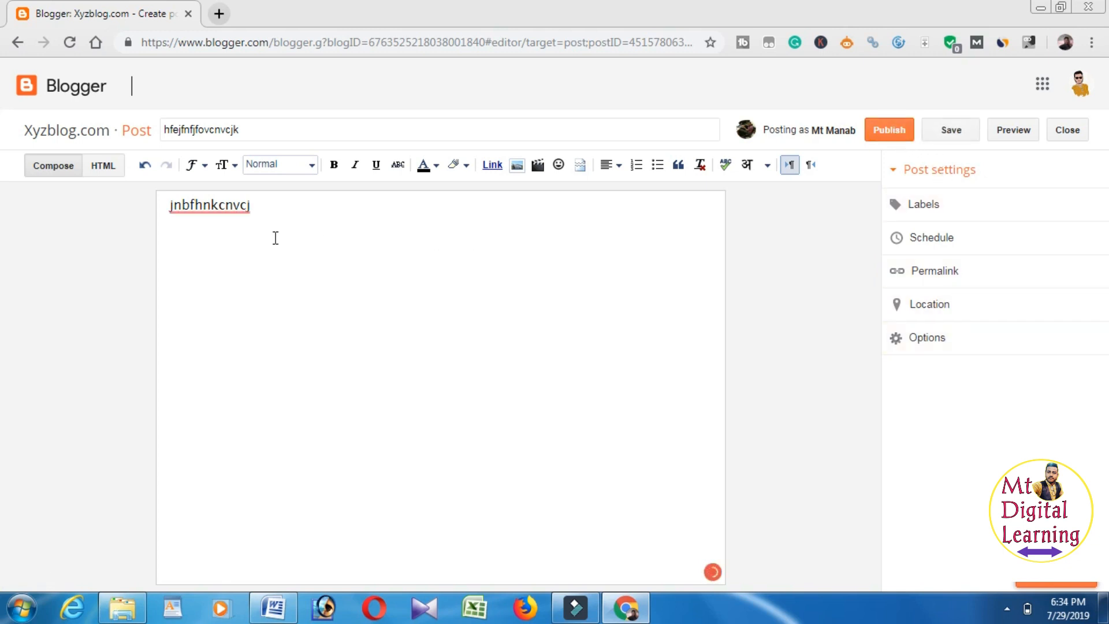
Delete all the sample text from the post's body
key(BackSpace)
key(BackSpace)
key(BackSpace)
key(BackSpace)
key(BackSpace)
key(BackSpace)
key(BackSpace)
key(BackSpace)
key(BackSpace)
key(BackSpace)
key(BackSpace)
key(BackSpace)
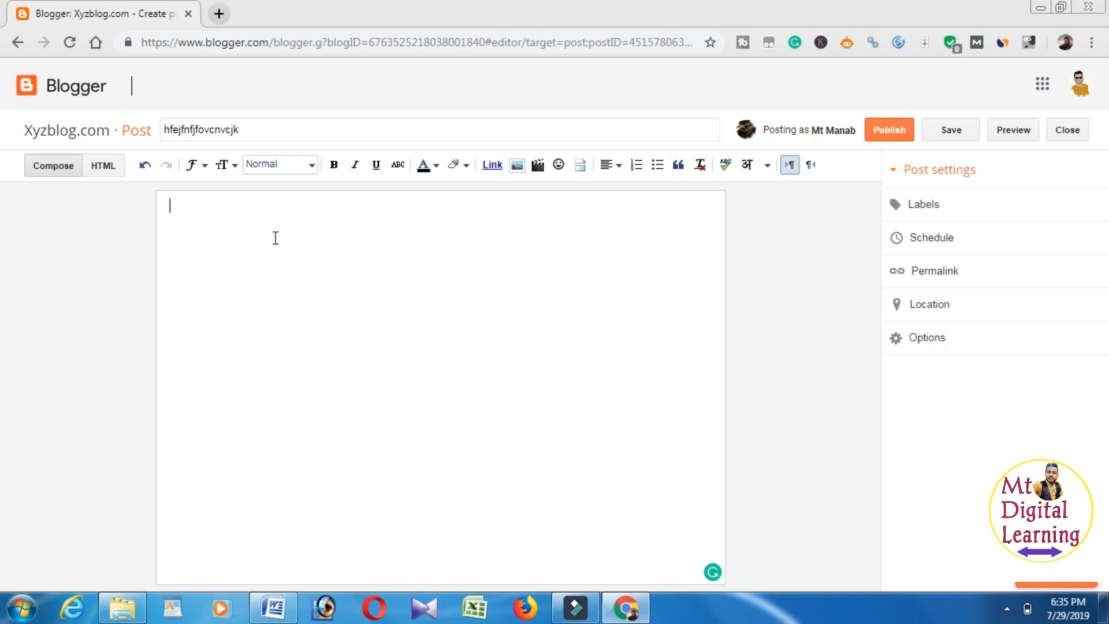
Clear the post's title and return to the list of all posts
click(256, 131)
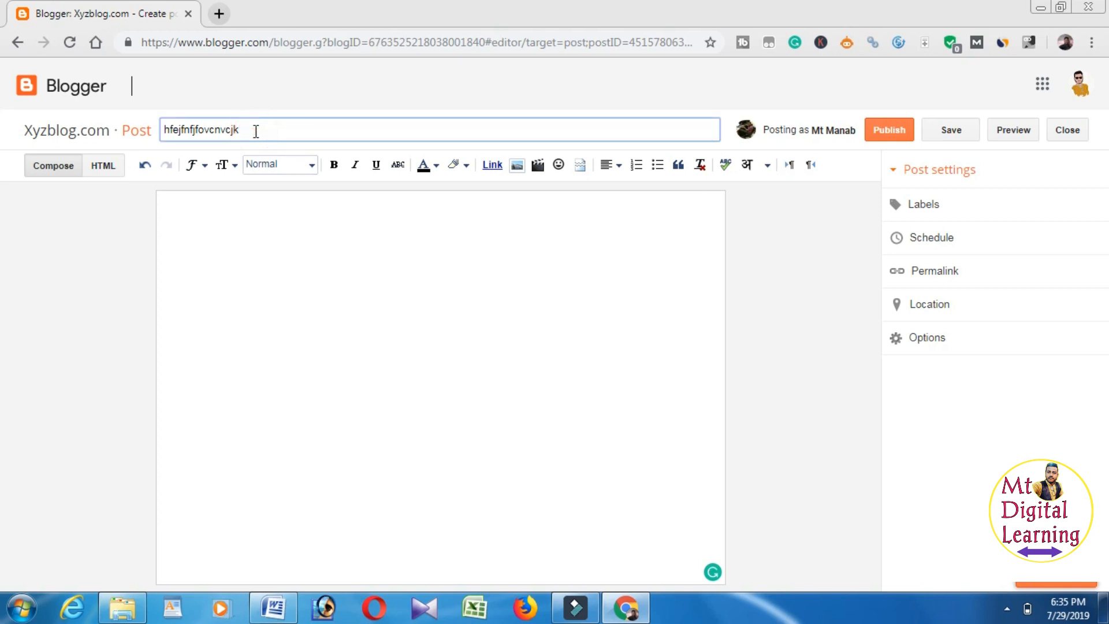
key(BackSpace)
key(BackSpace)
key(BackSpace)
key(BackSpace)
key(BackSpace)
key(BackSpace)
key(BackSpace)
key(BackSpace)
key(BackSpace)
key(BackSpace)
key(BackSpace)
key(BackSpace)
key(BackSpace)
key(BackSpace)
key(BackSpace)
key(BackSpace)
click(19, 42)
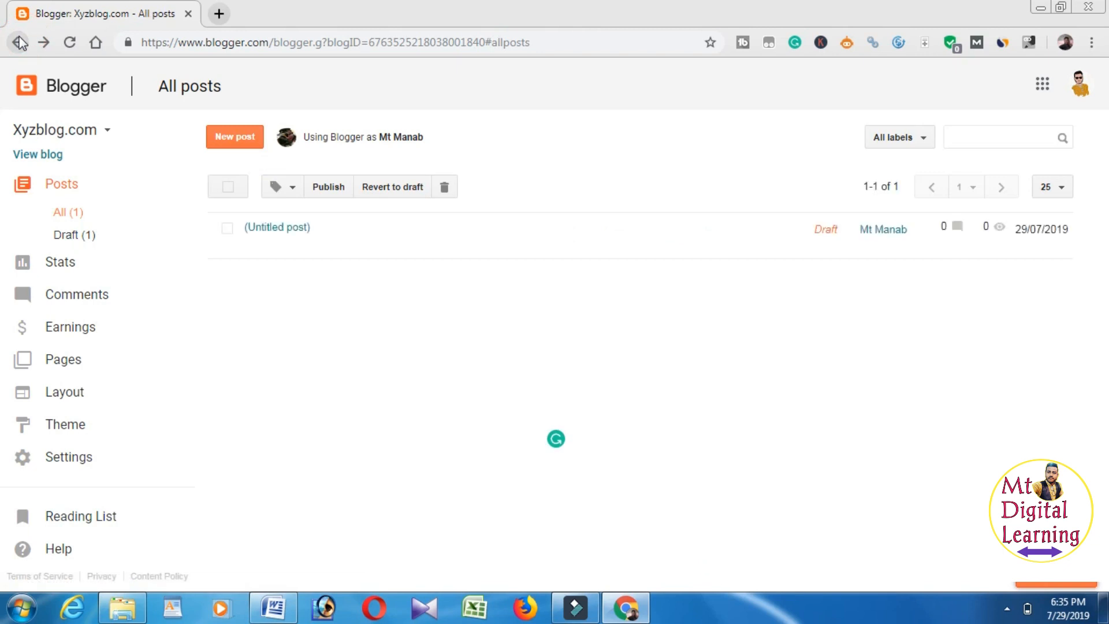